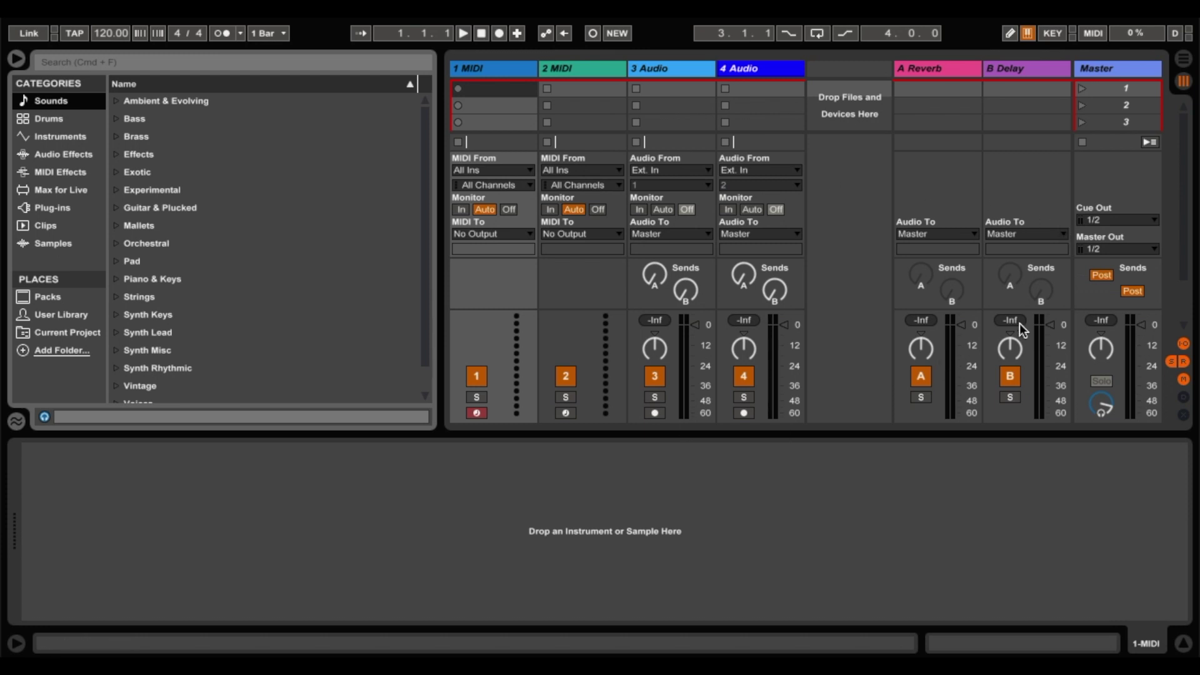
# Switch to the Arrangement view and delete tracks 2 MIDI, 3 Audio and 4 Audio, keeping only 1 MIDI.
pyautogui.click(1184, 59)
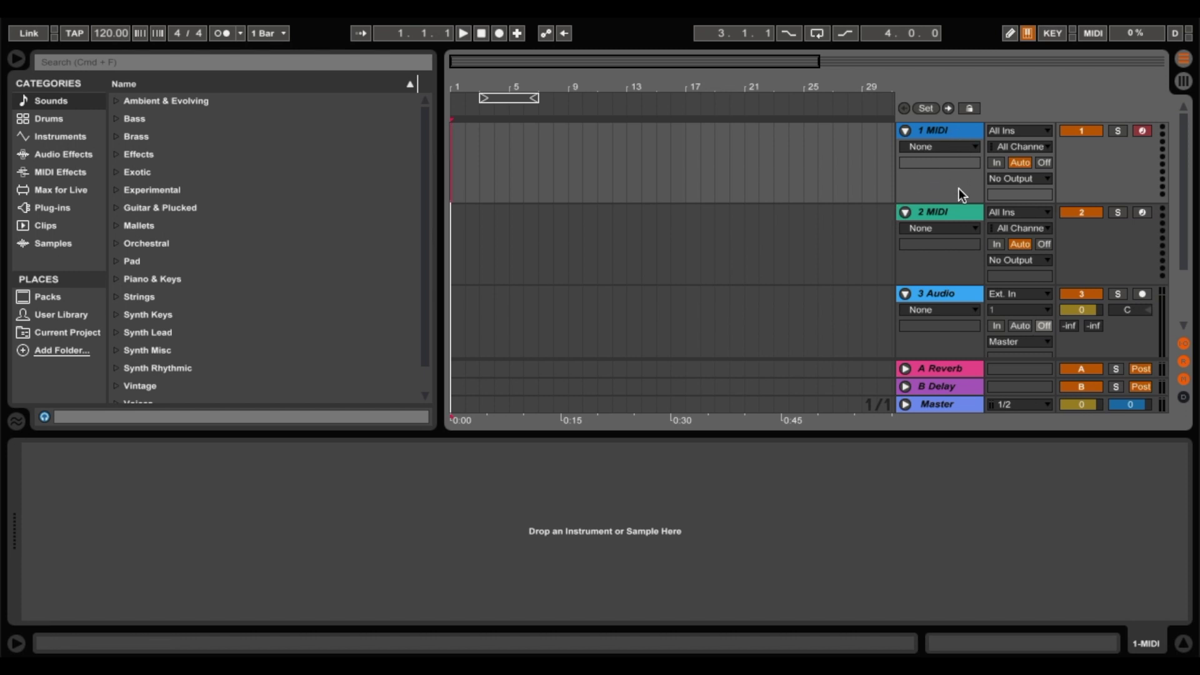
pyautogui.press('super+t')
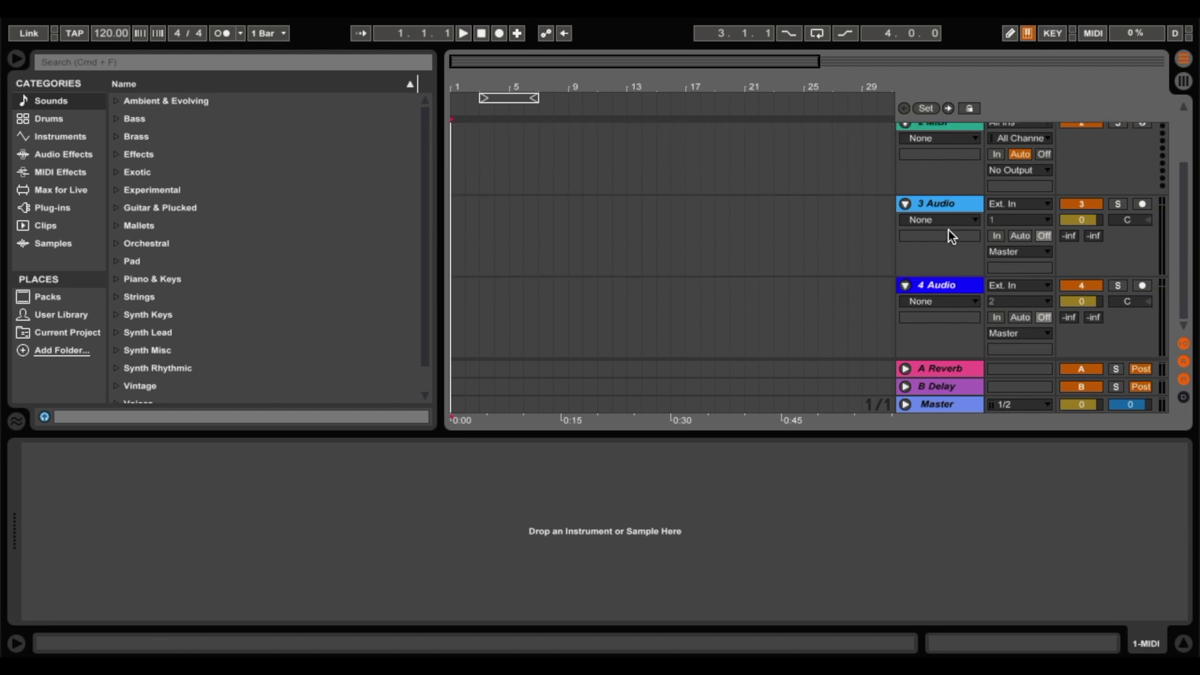
pyautogui.press('Delete')
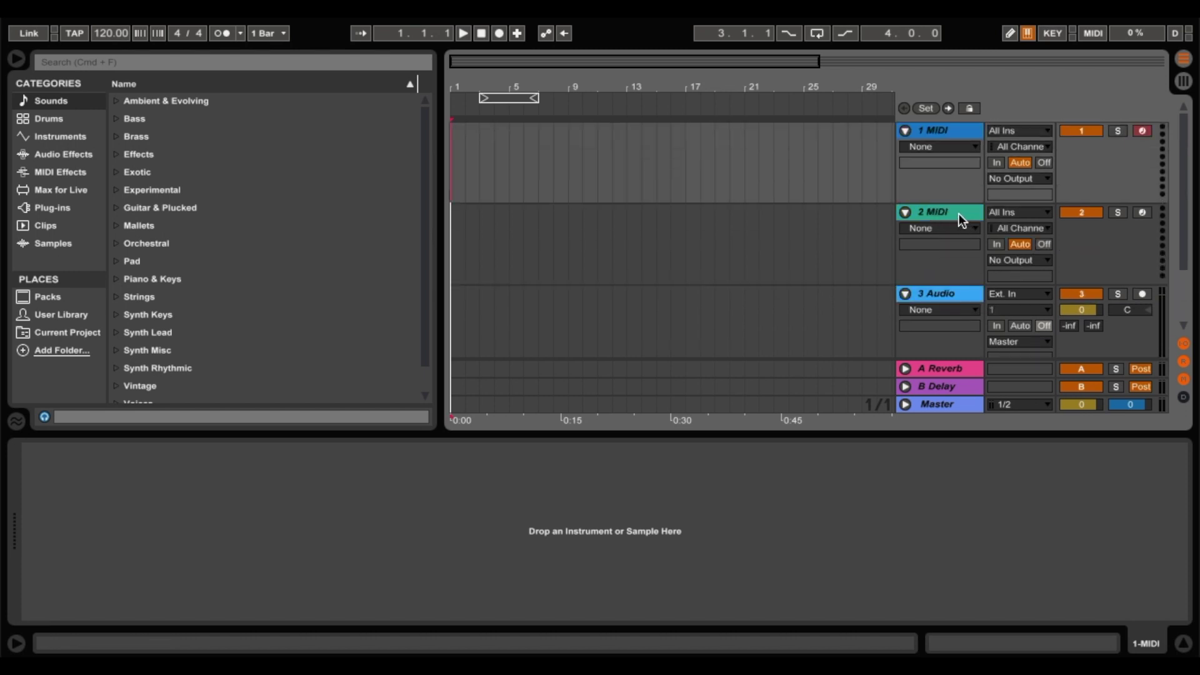
pyautogui.click(958, 214)
pyautogui.click(946, 130)
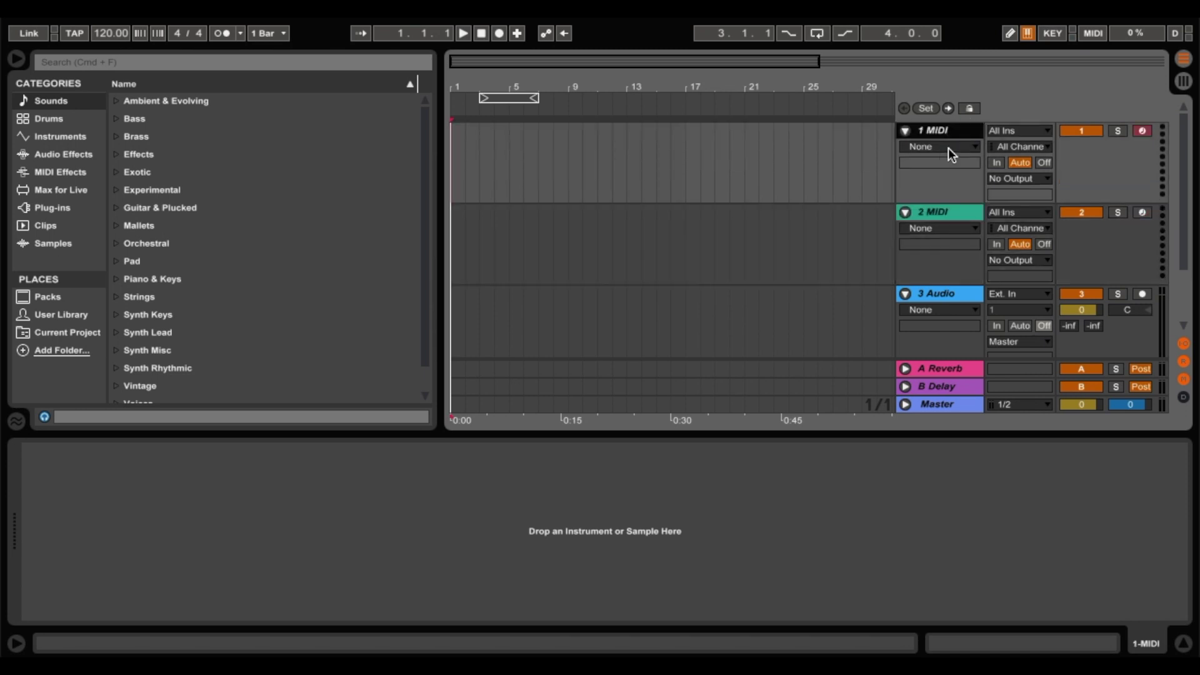
pyautogui.click(936, 216)
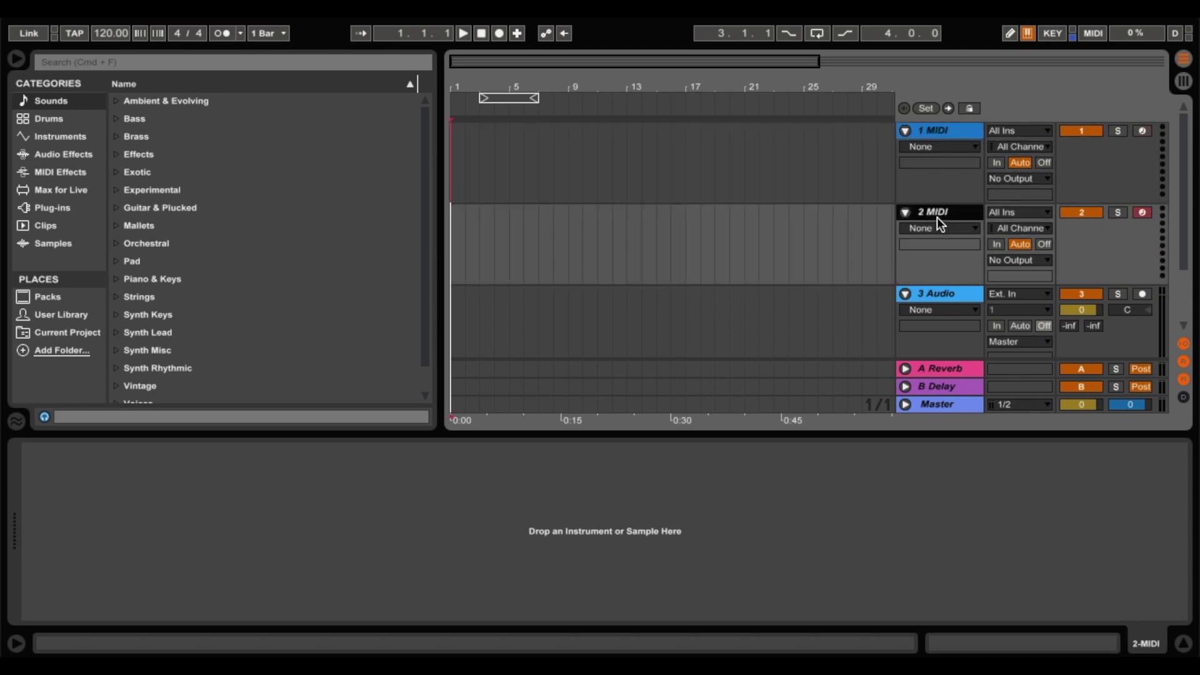
pyautogui.press('super+z')
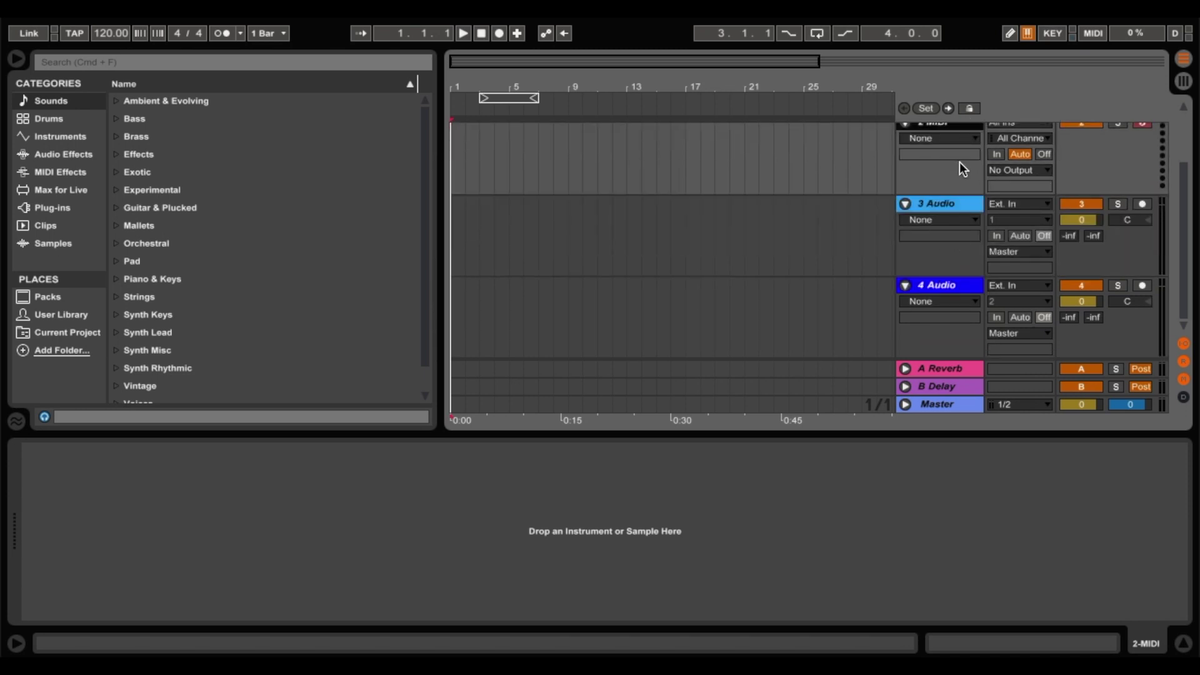
pyautogui.click(947, 246)
pyautogui.click(947, 293)
pyautogui.click(945, 285)
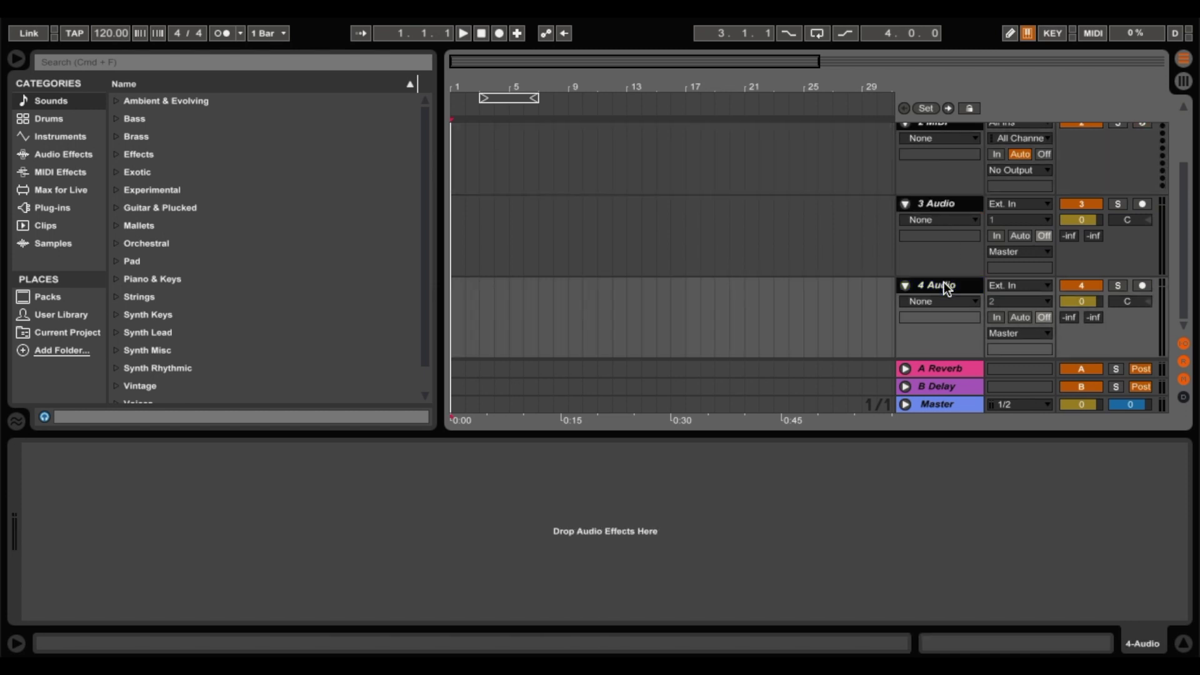
pyautogui.press('super+z')
pyautogui.press('super+z')
pyautogui.press('super+z')
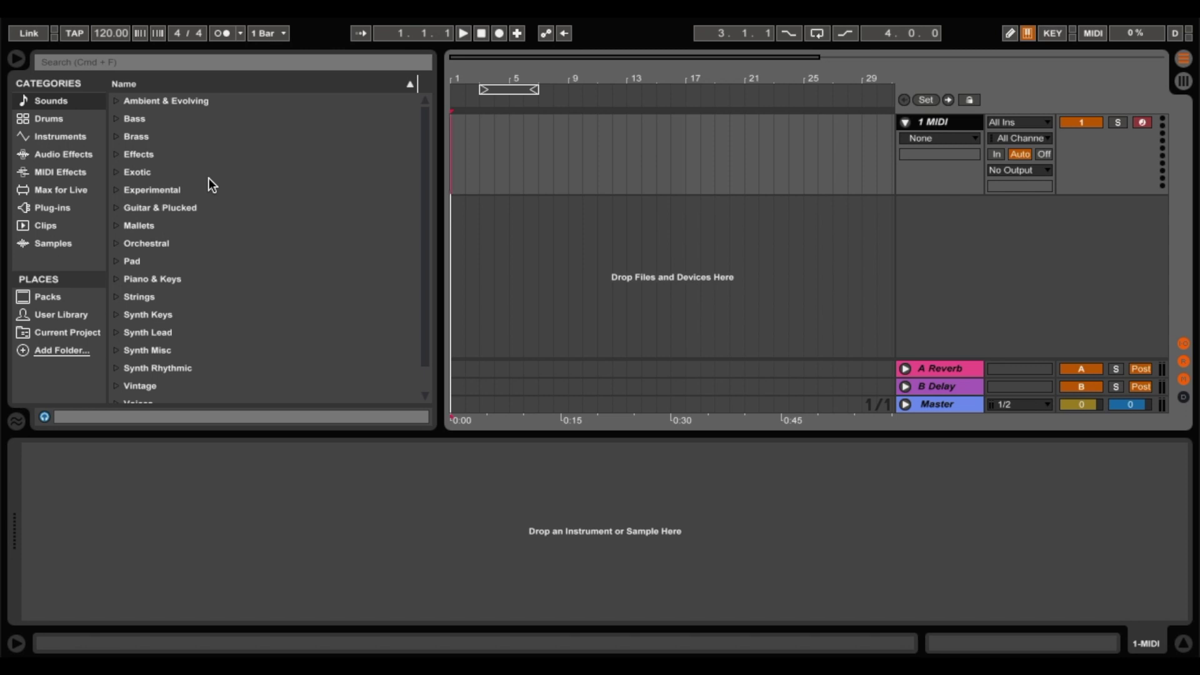
# Load Operator from the browser's Instruments list onto the MIDI track.
pyautogui.click(43, 135)
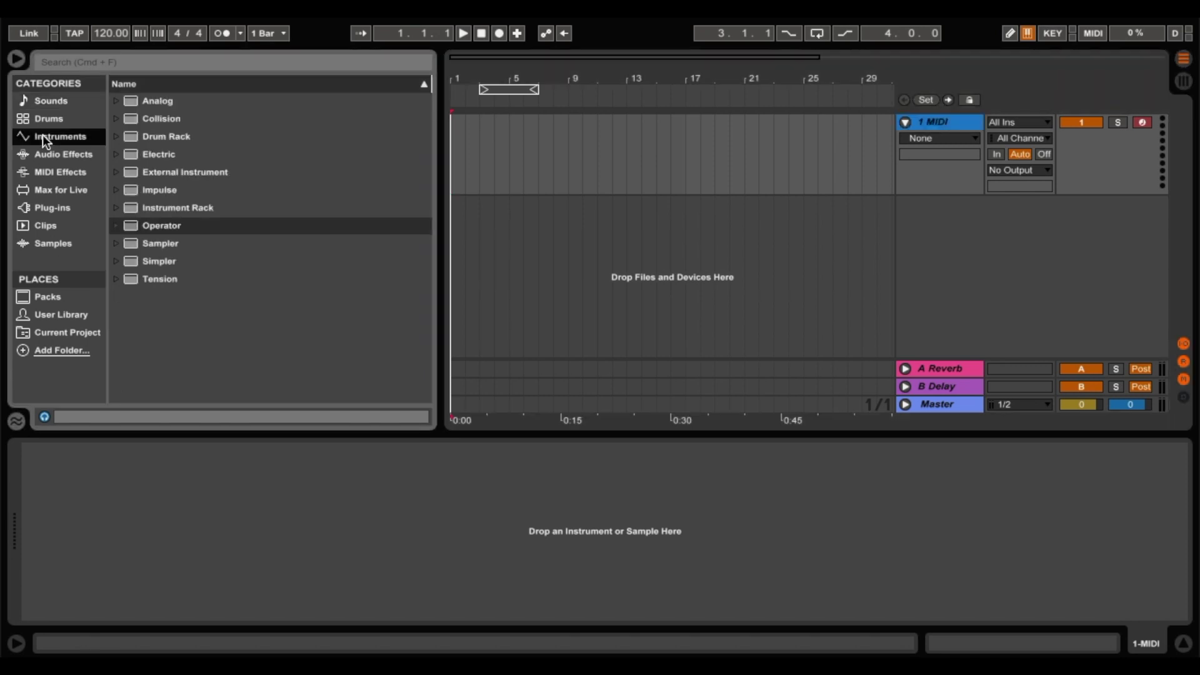
pyautogui.doubleClick(160, 227)
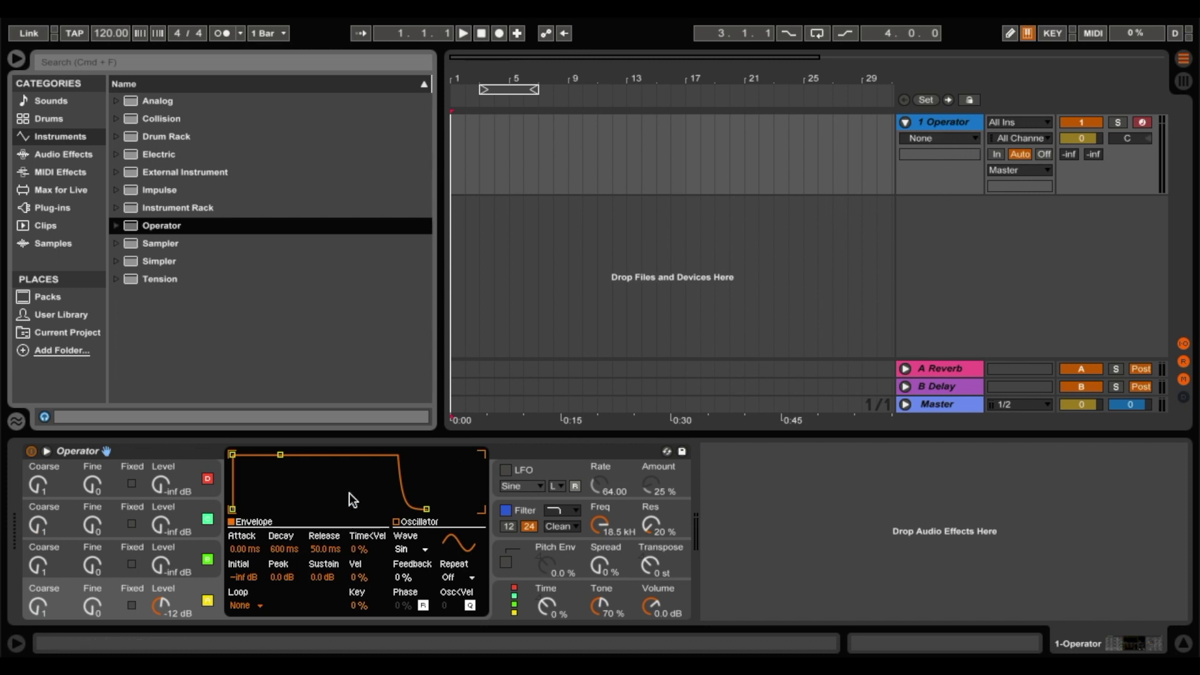
# Select Operator's oscillator A and bring up its list of waveforms.
pyautogui.click(205, 604)
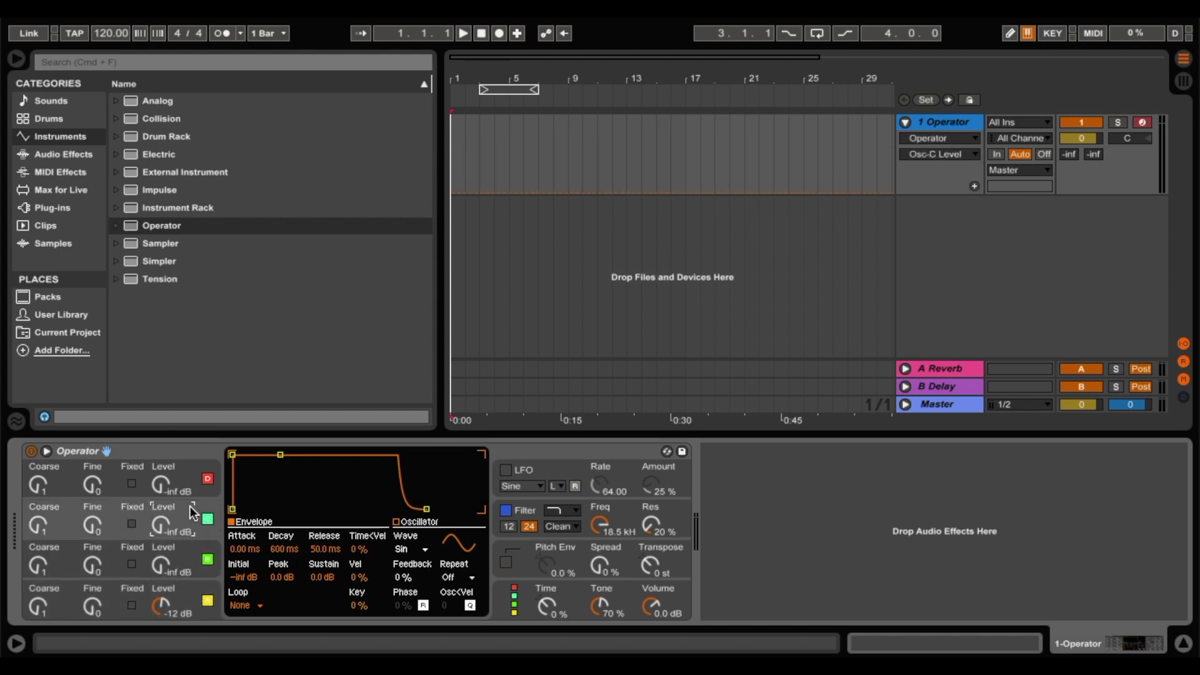
pyautogui.click(187, 482)
pyautogui.click(177, 593)
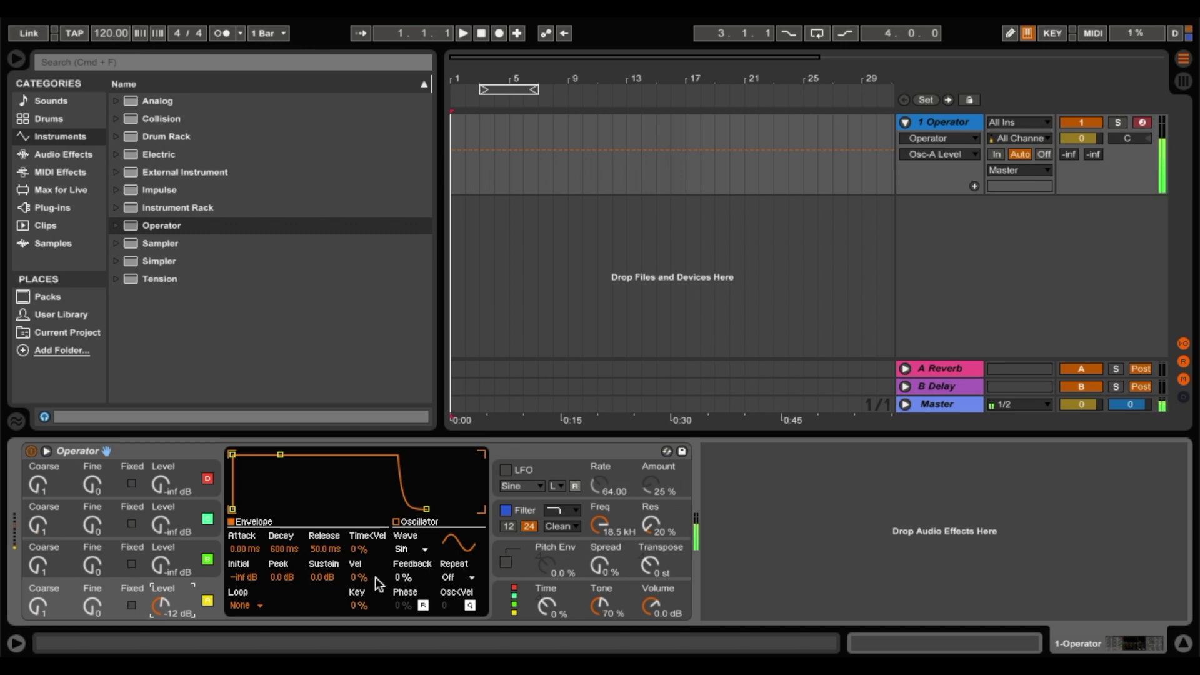
pyautogui.click(425, 550)
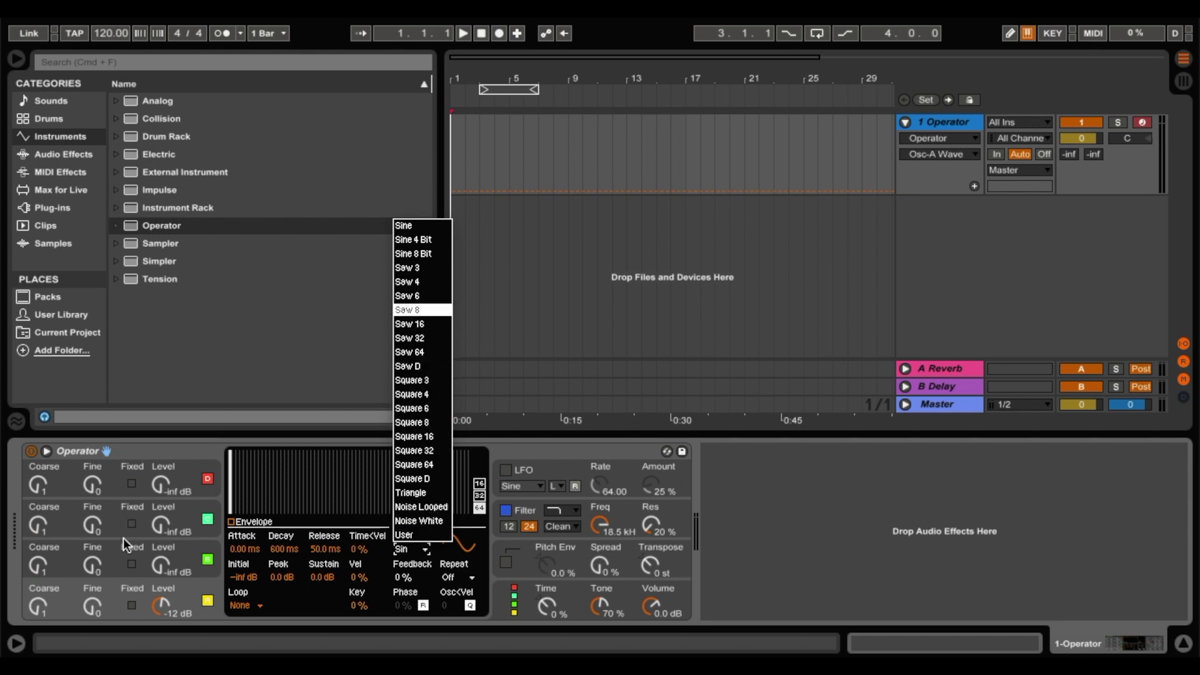
# Leave the waveform unchanged, raise the silent oscillators' levels to about -13 dB, and show Operator's global settings.
pyautogui.click(130, 596)
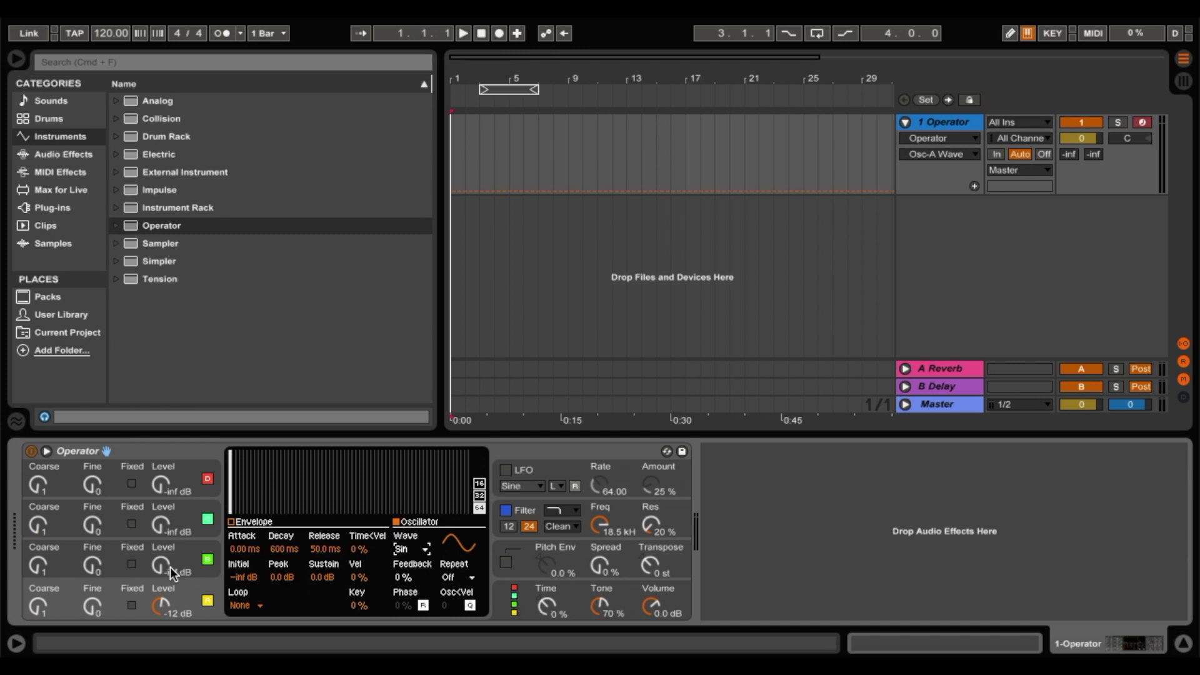
pyautogui.moveTo(170, 568); pyautogui.dragTo(170, 544)
pyautogui.moveTo(160, 525); pyautogui.dragTo(161, 470)
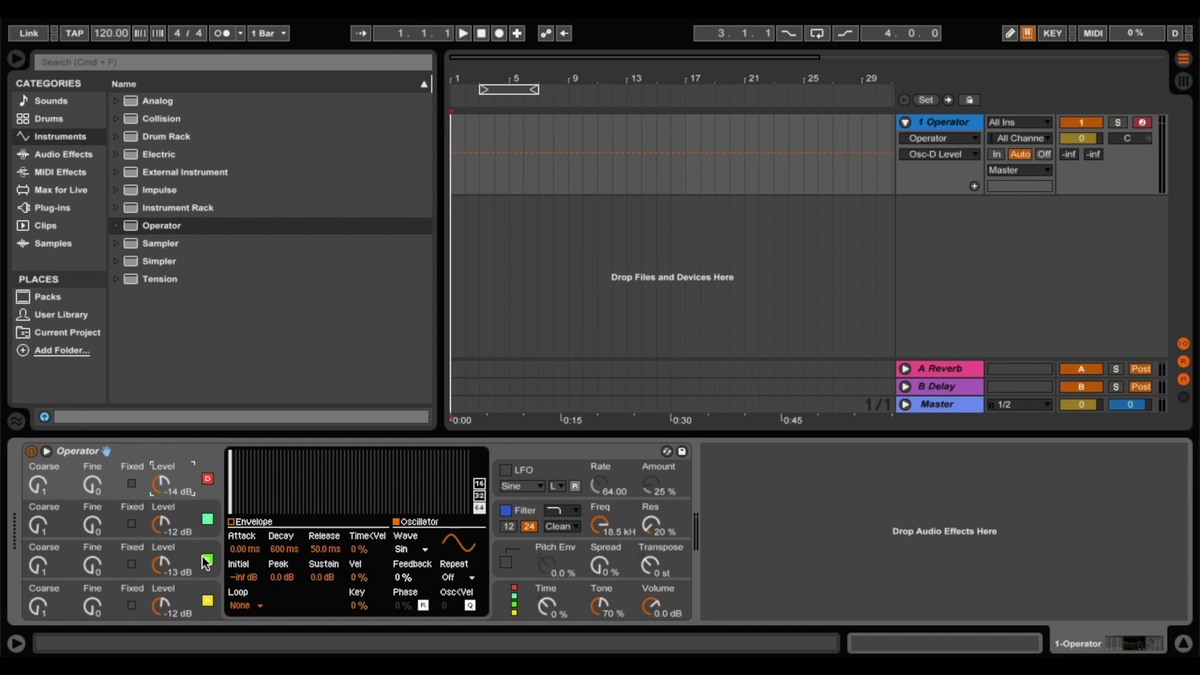
pyautogui.click(513, 607)
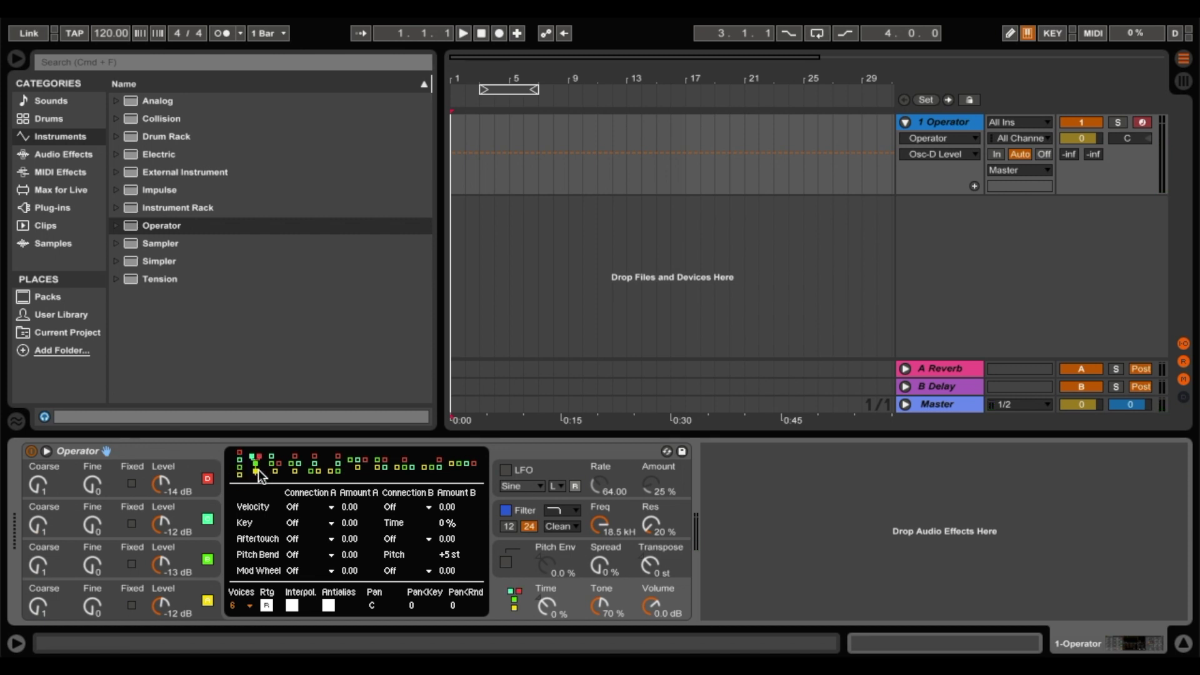
# Step through Operator's algorithms to the all-parallel one, then reload a default Operator.
pyautogui.click(274, 468)
pyautogui.click(297, 470)
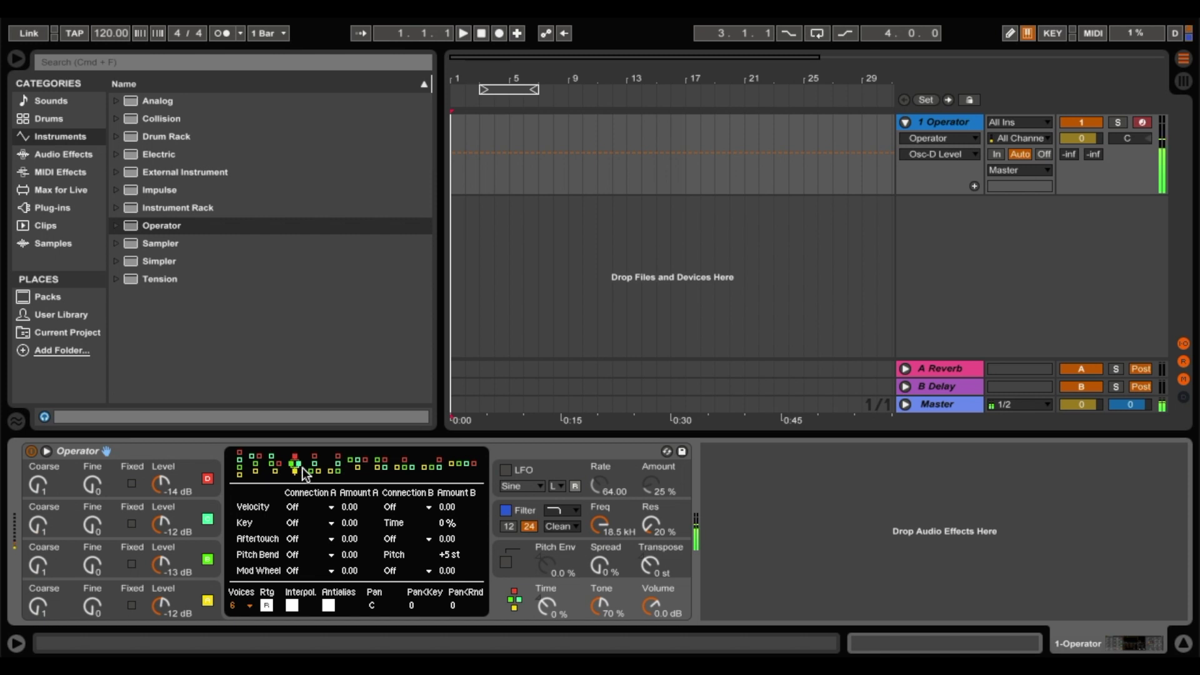
pyautogui.click(315, 469)
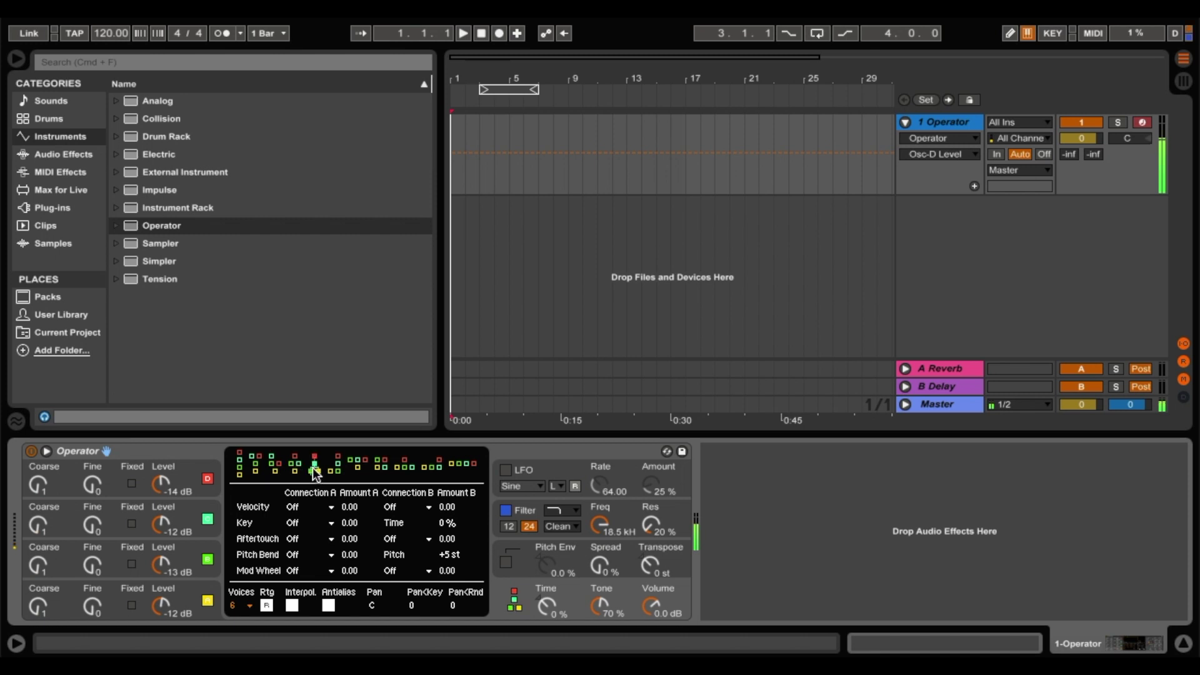
pyautogui.click(351, 468)
pyautogui.click(381, 465)
pyautogui.click(393, 466)
pyautogui.click(427, 470)
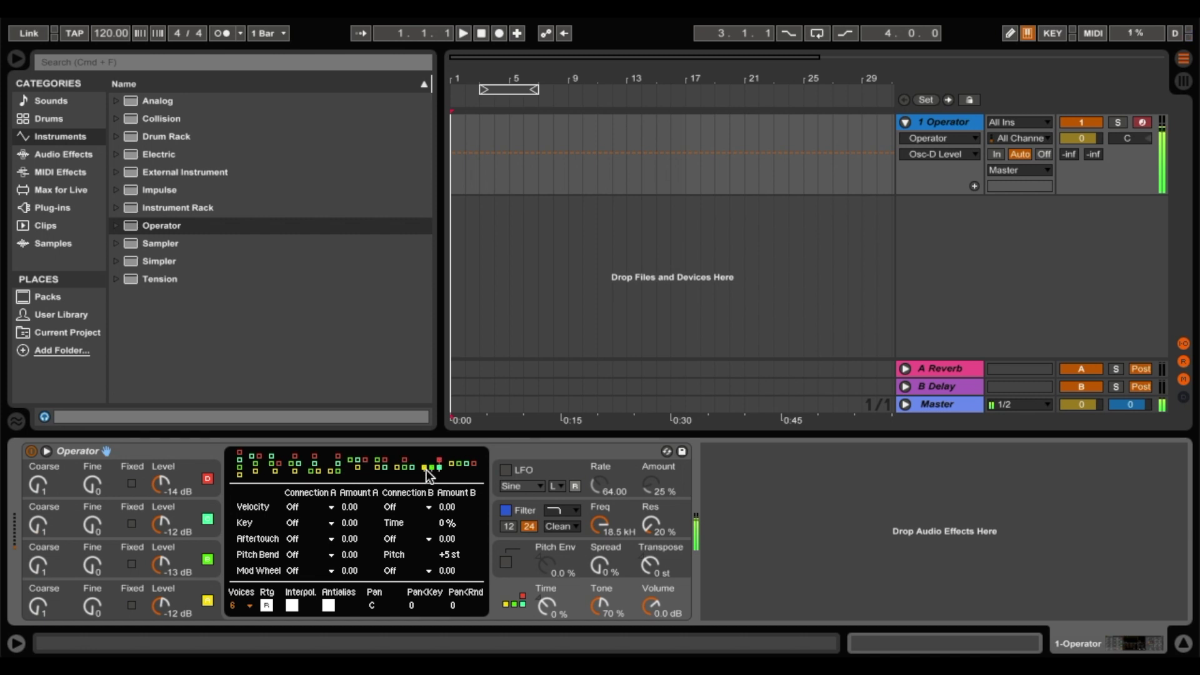
pyautogui.click(463, 463)
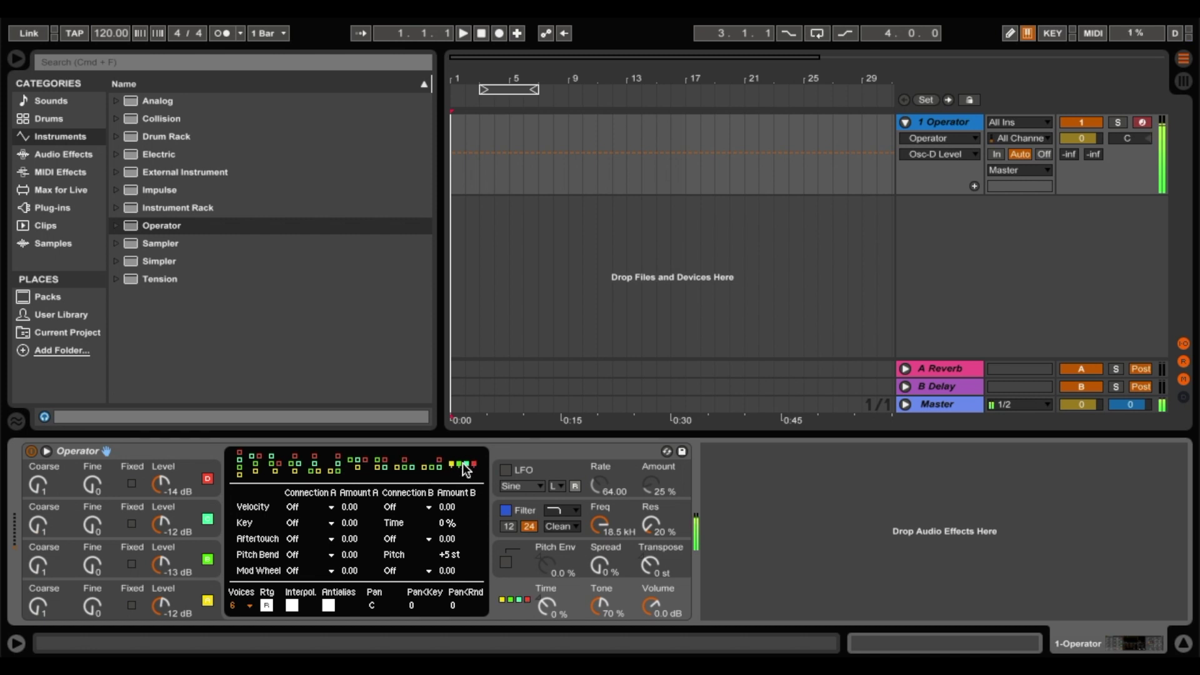
pyautogui.doubleClick(162, 226)
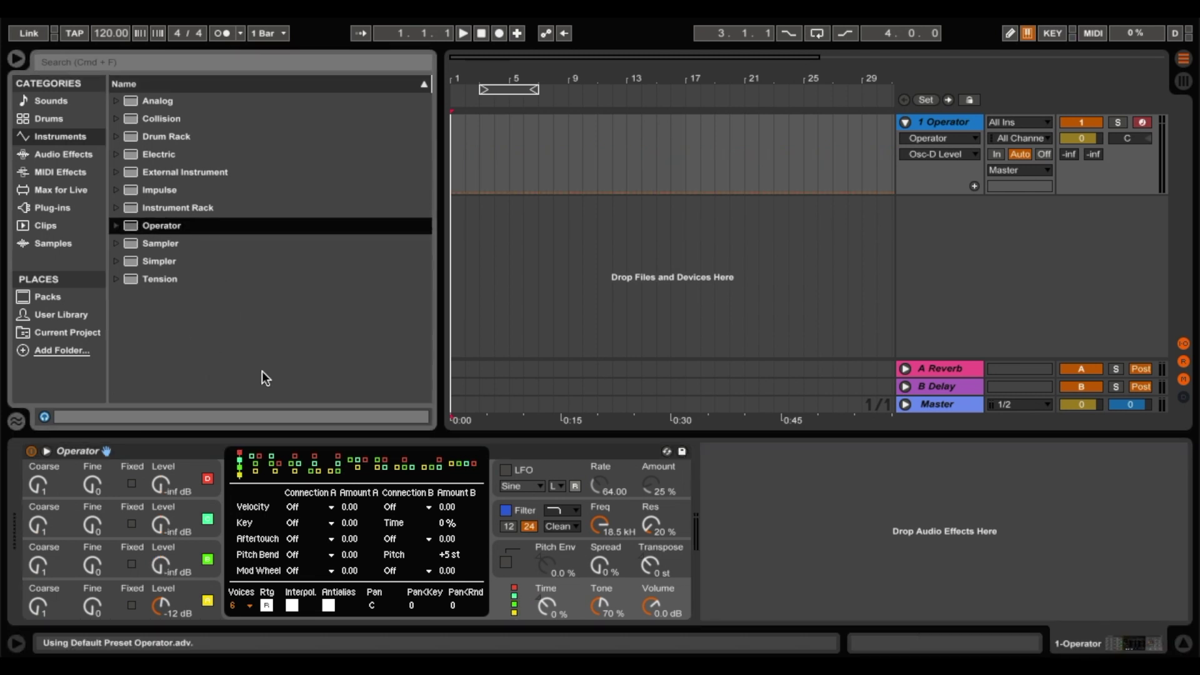
# Lower the 1 Operator track volume to -12.1 dB and show oscillator A's envelope and wave page.
pyautogui.click(1084, 139)
pyautogui.moveTo(1084, 139); pyautogui.dragTo(1084, 176)
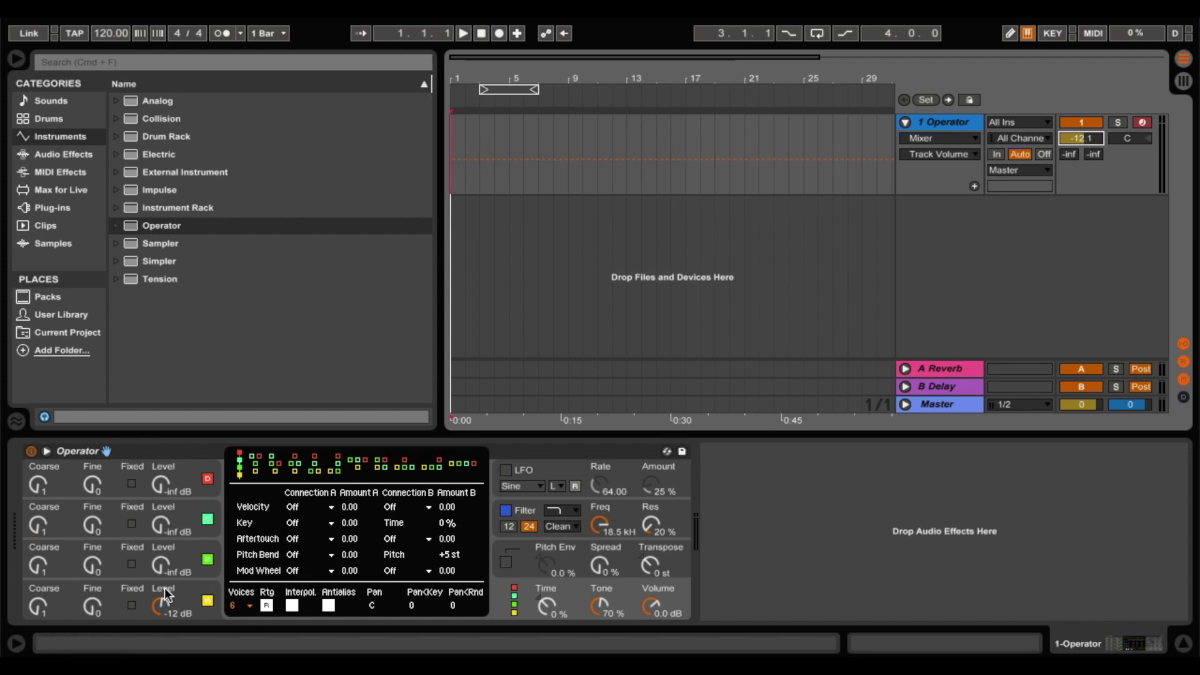
pyautogui.click(141, 594)
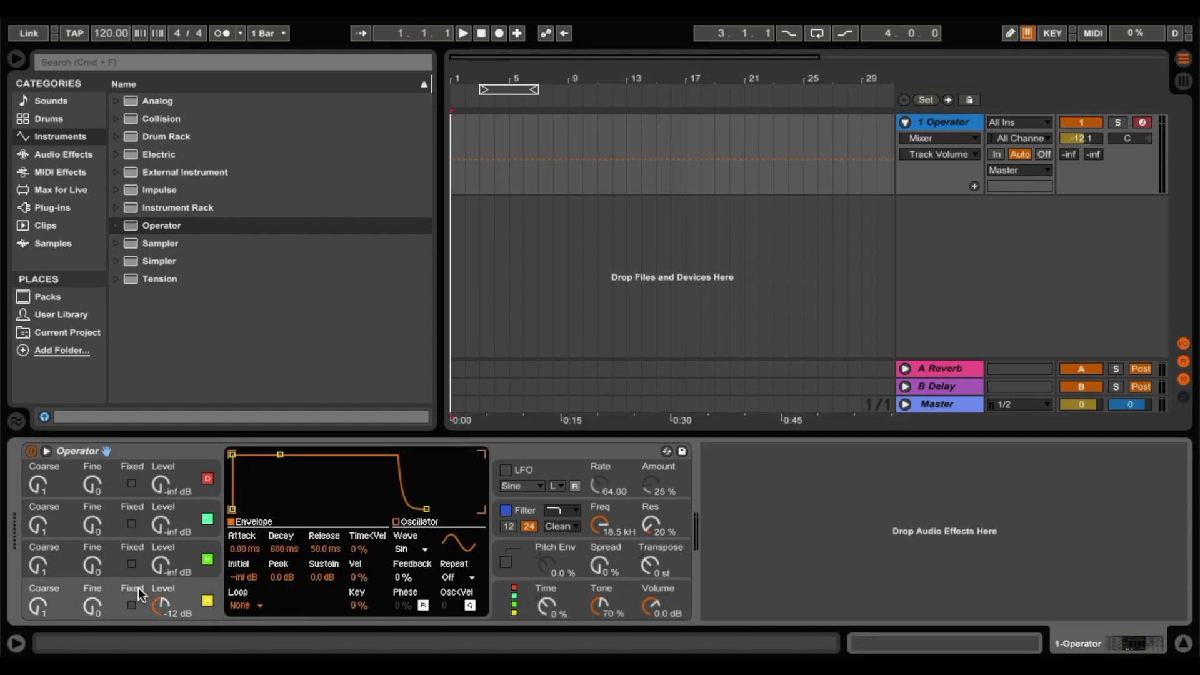
# Give oscillator A the Saw D waveform.
pyautogui.click(420, 551)
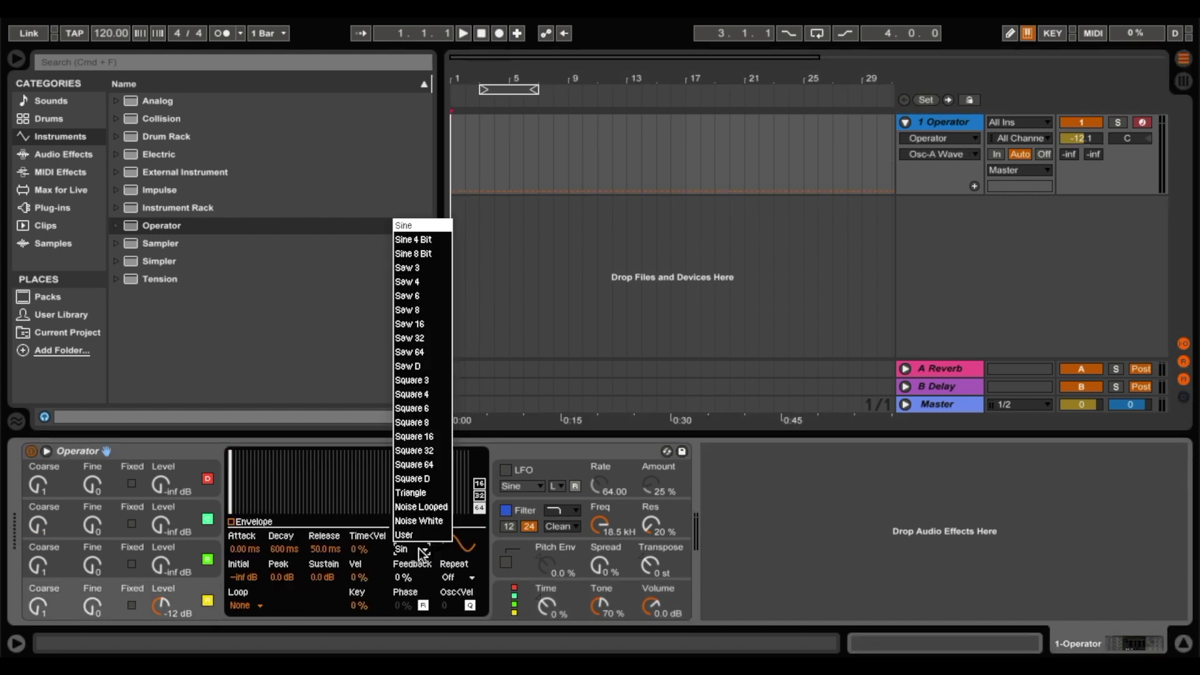
pyautogui.click(417, 368)
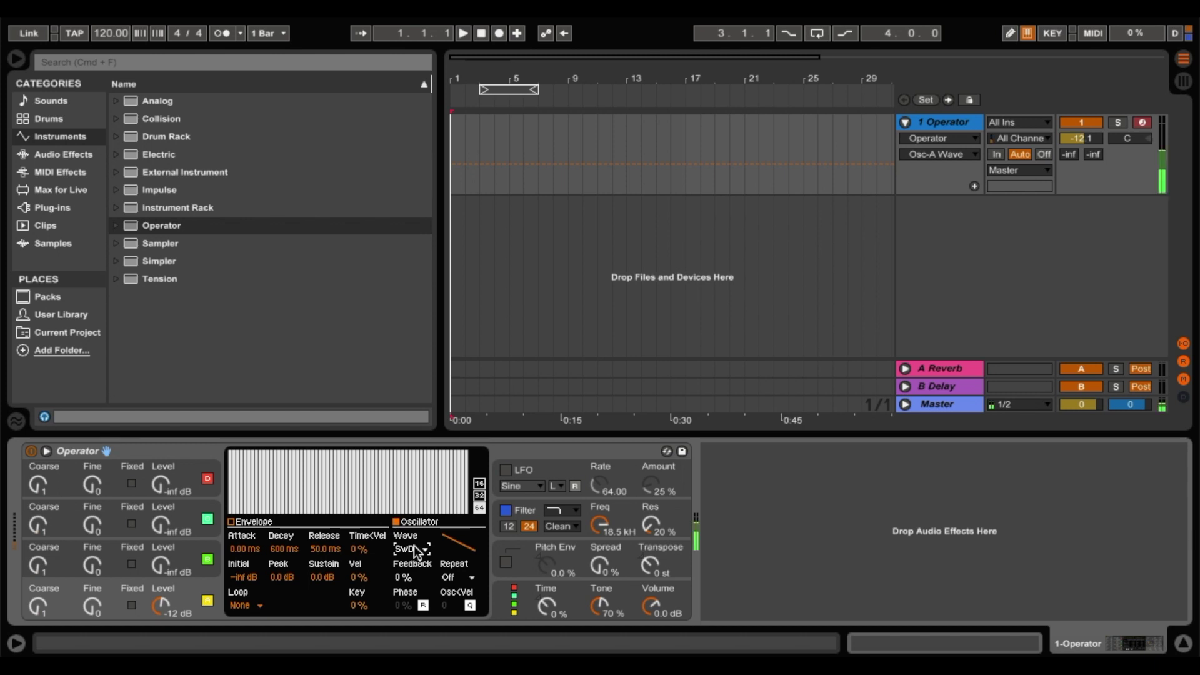
pyautogui.press('super+z')
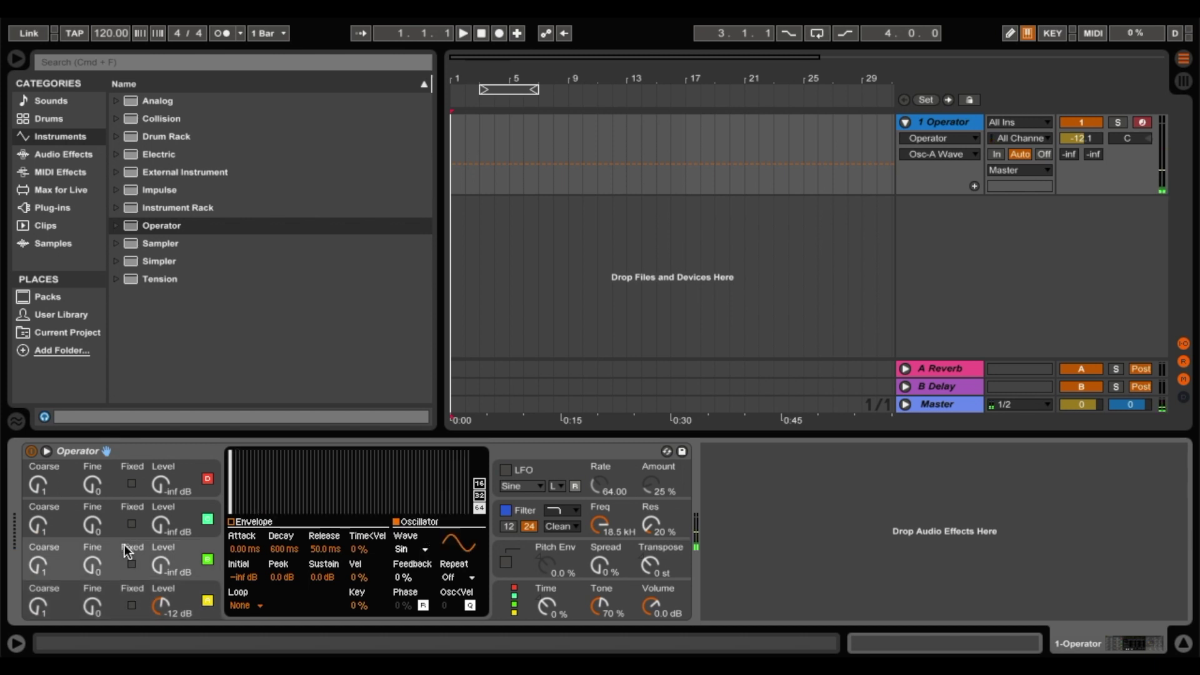
# Copy oscillator A's settings onto oscillators B, C and D.
pyautogui.rightClick(130, 545)
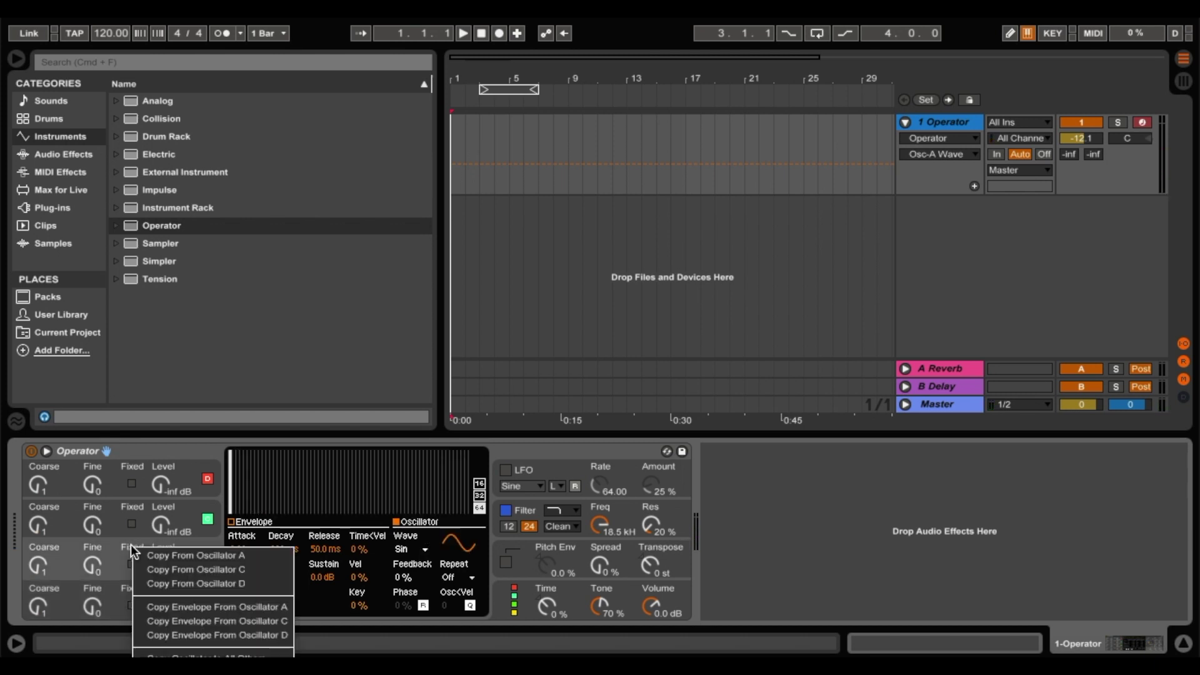
pyautogui.click(160, 556)
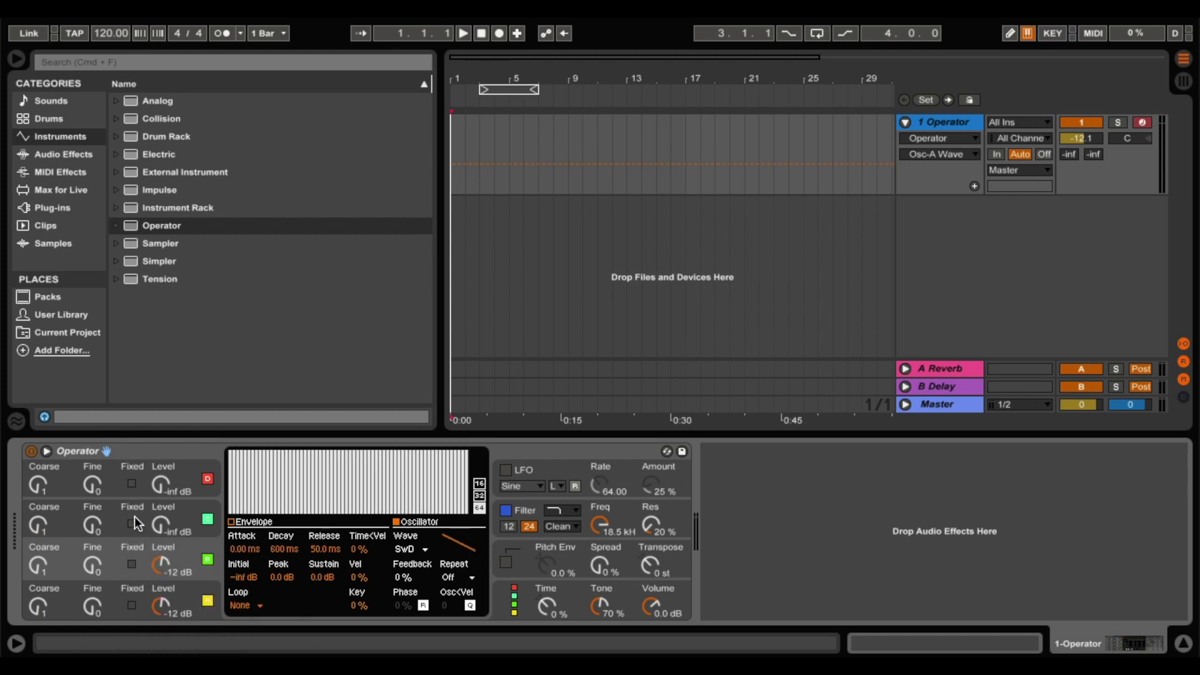
pyautogui.rightClick(129, 508)
pyautogui.click(152, 522)
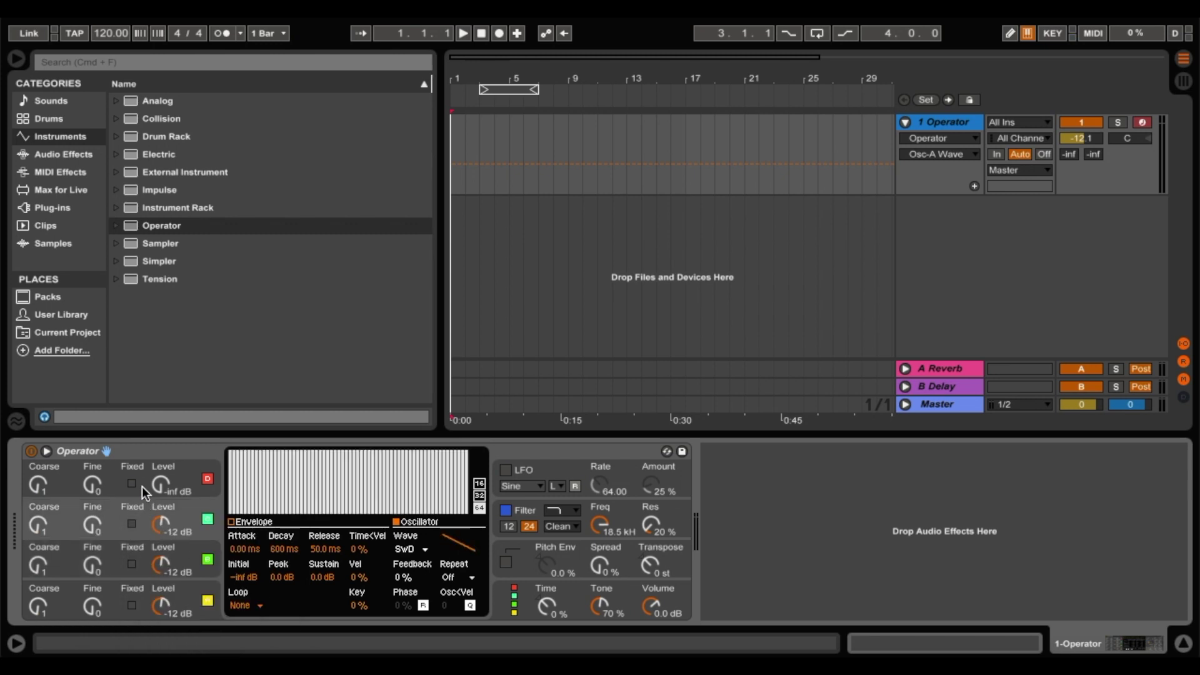
pyautogui.rightClick(137, 470)
pyautogui.click(156, 479)
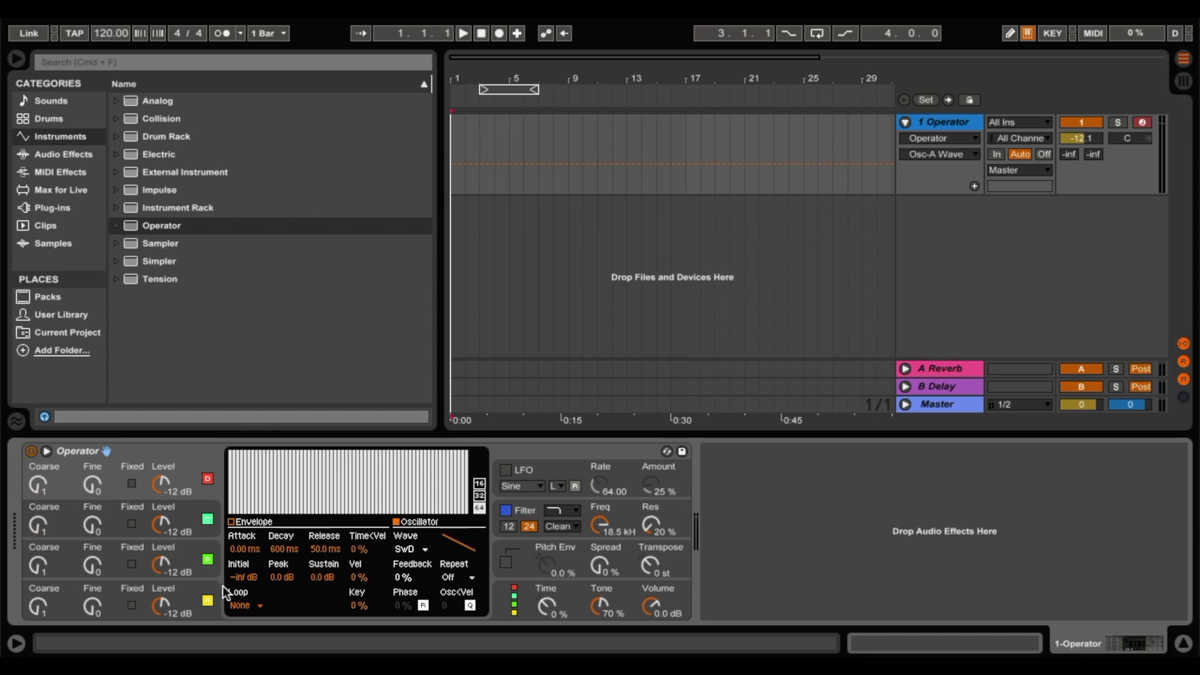
# Detune the oscillators: B fine 18, D fine 20, and D and C coarse 0.5.
pyautogui.moveTo(95, 578); pyautogui.dragTo(95, 570)
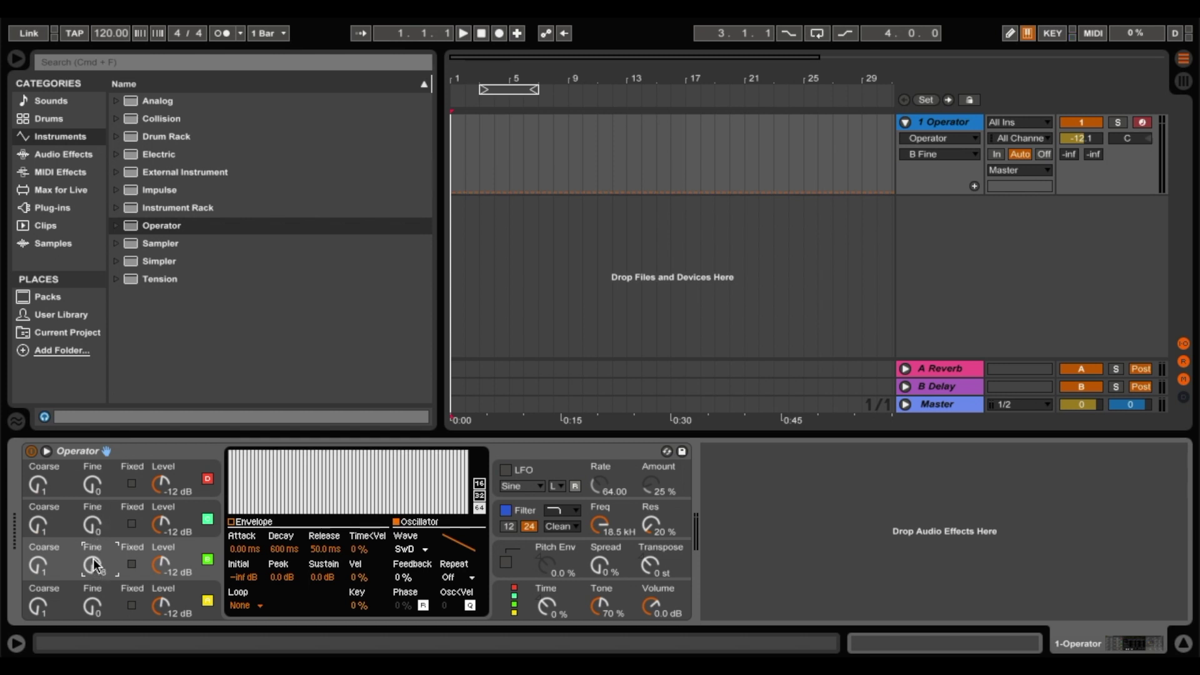
pyautogui.moveTo(92, 485); pyautogui.dragTo(92, 472)
pyautogui.click(39, 485)
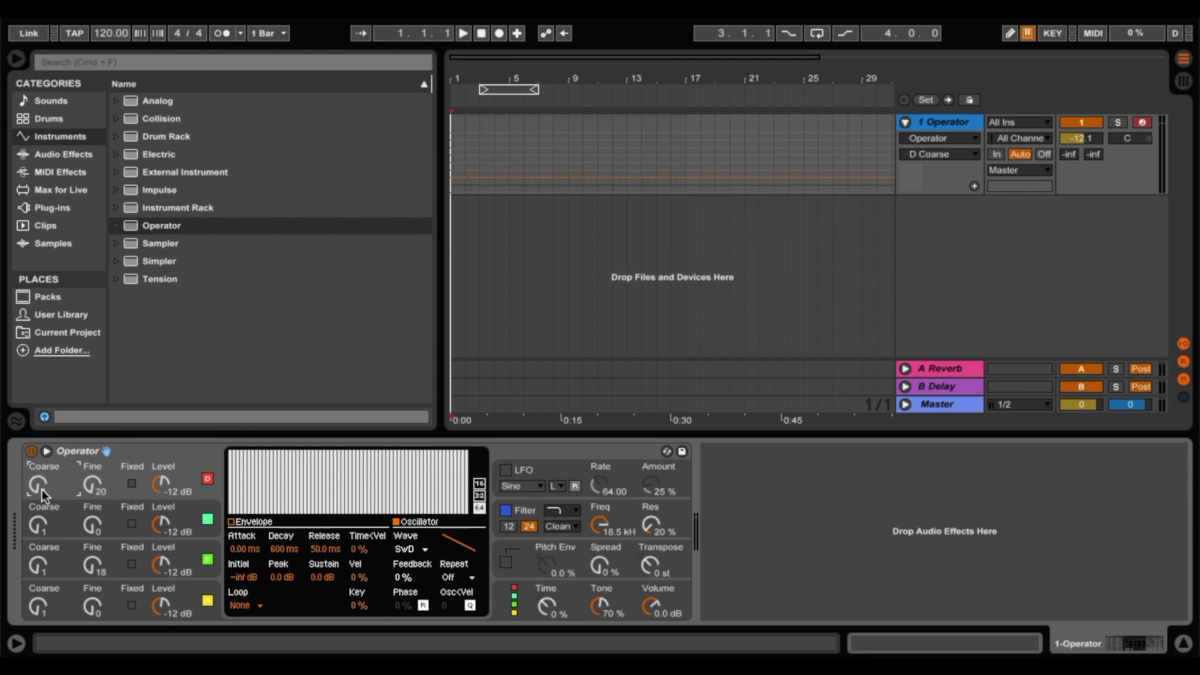
pyautogui.moveTo(39, 484); pyautogui.dragTo(41, 537)
pyautogui.click(39, 524)
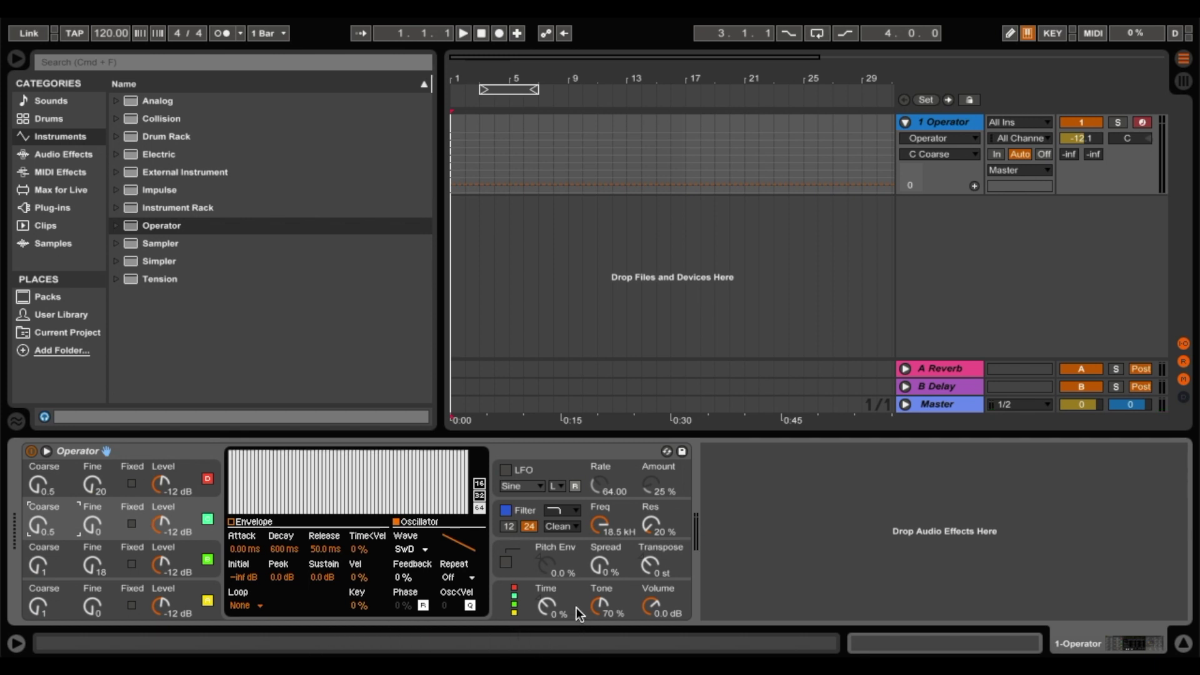
pyautogui.click(516, 601)
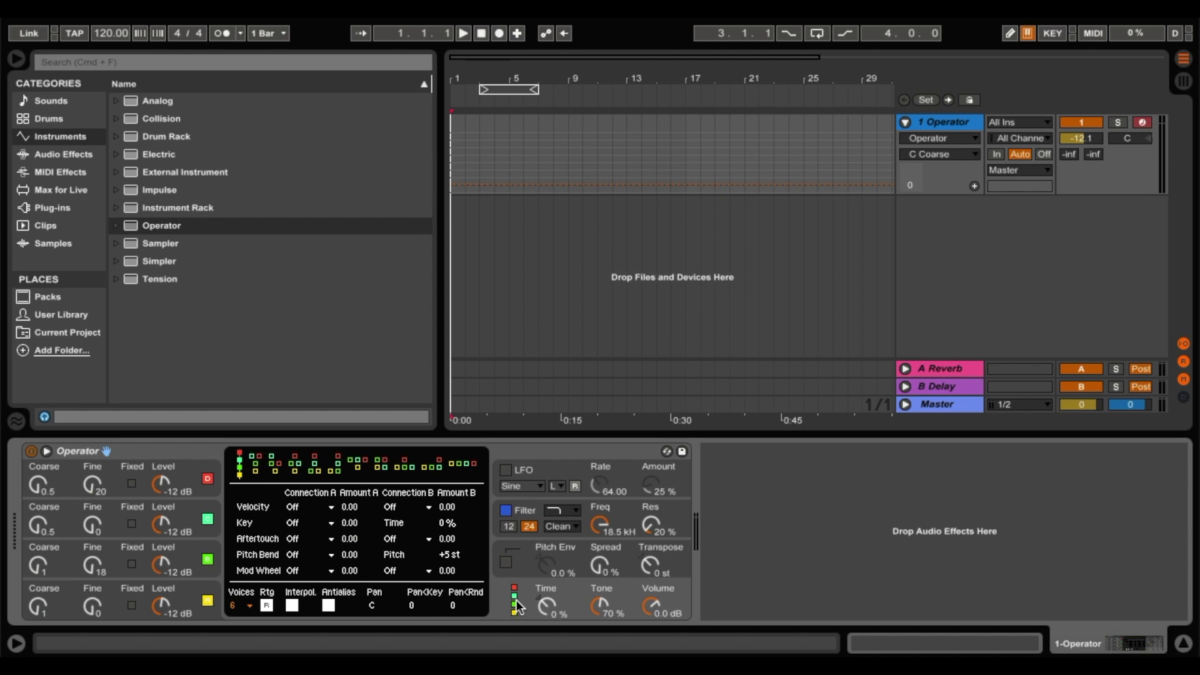
# Choose the all-parallel algorithm and play a test note with the A key.
pyautogui.click(463, 467)
pyautogui.press('a')
pyautogui.click(598, 572)
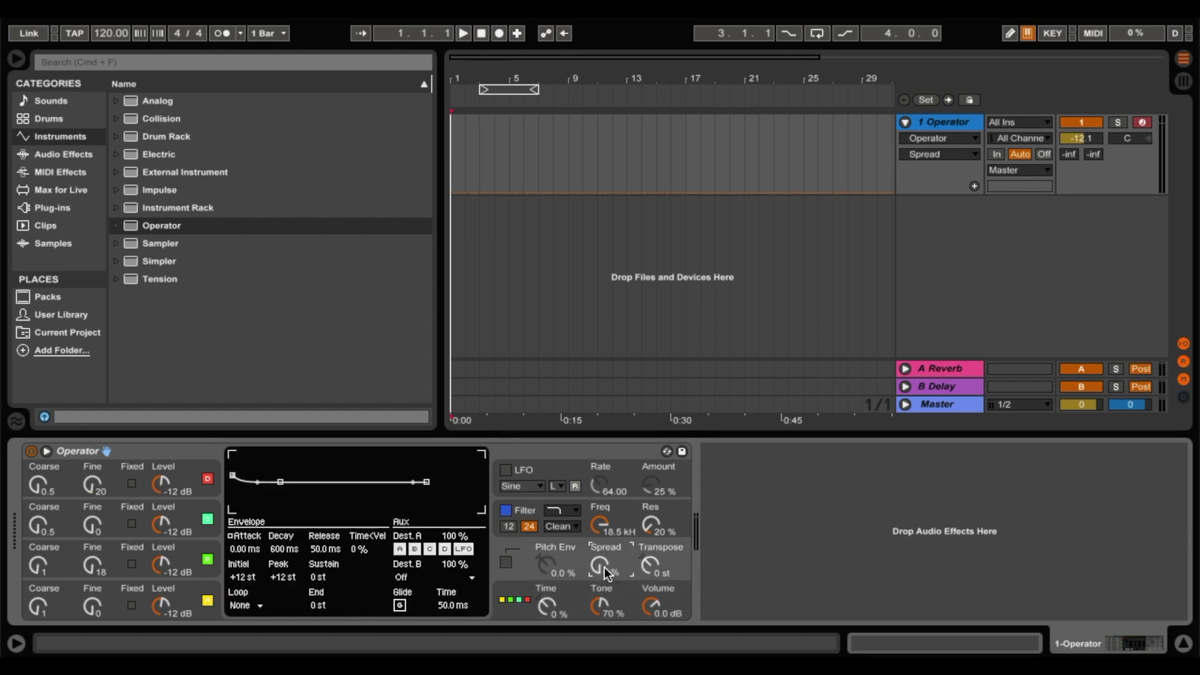
# Turn Operator's Spread knob up to 85%.
pyautogui.moveTo(605, 573); pyautogui.dragTo(604, 538)
pyautogui.click(605, 537)
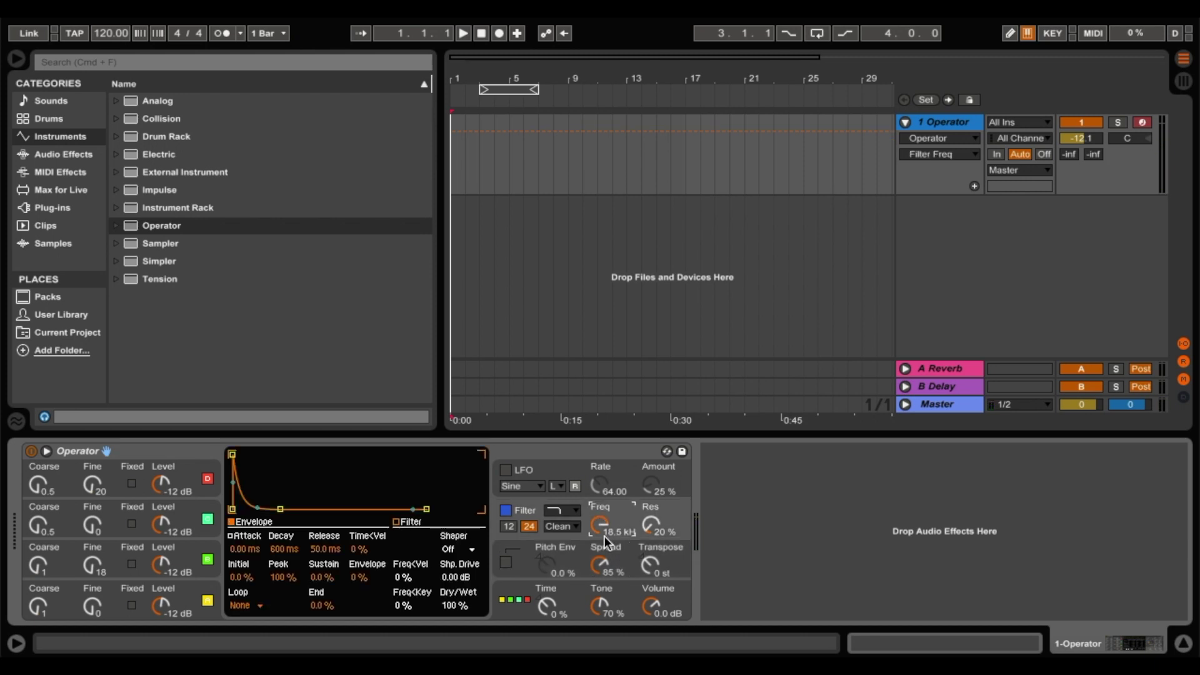
# Keep the filter low-pass, set resonance to 6.9%, and tune cutoff from 183 Hz to kilohertz by ear.
pyautogui.click(576, 510)
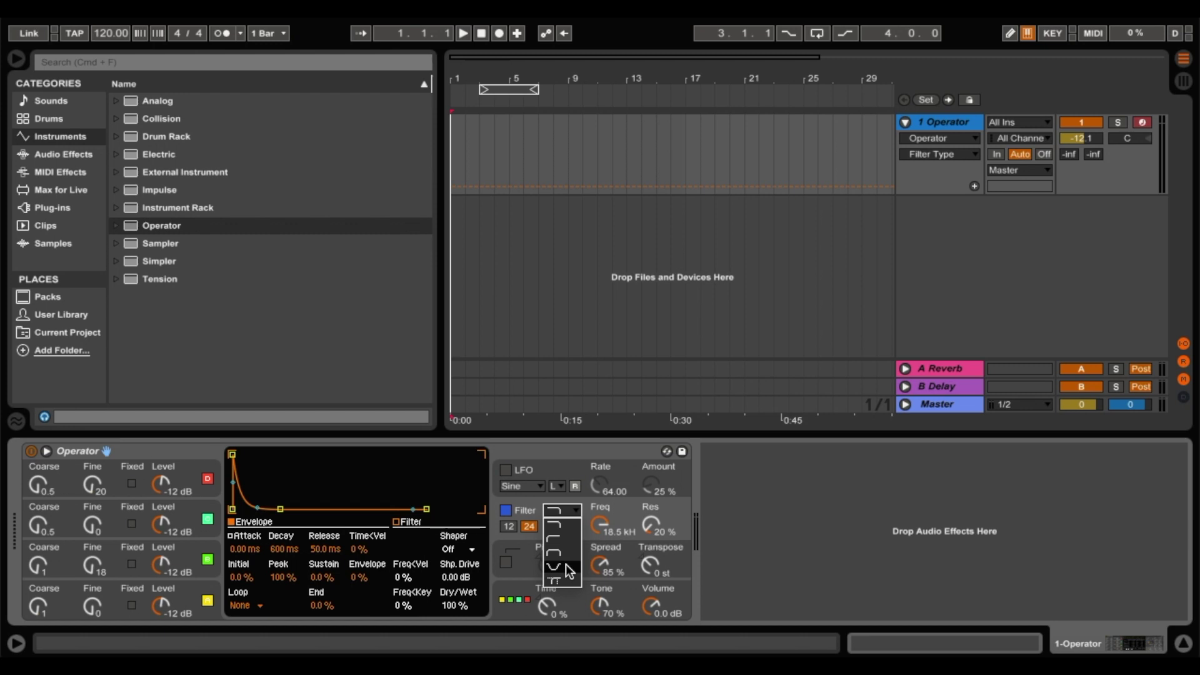
pyautogui.click(568, 523)
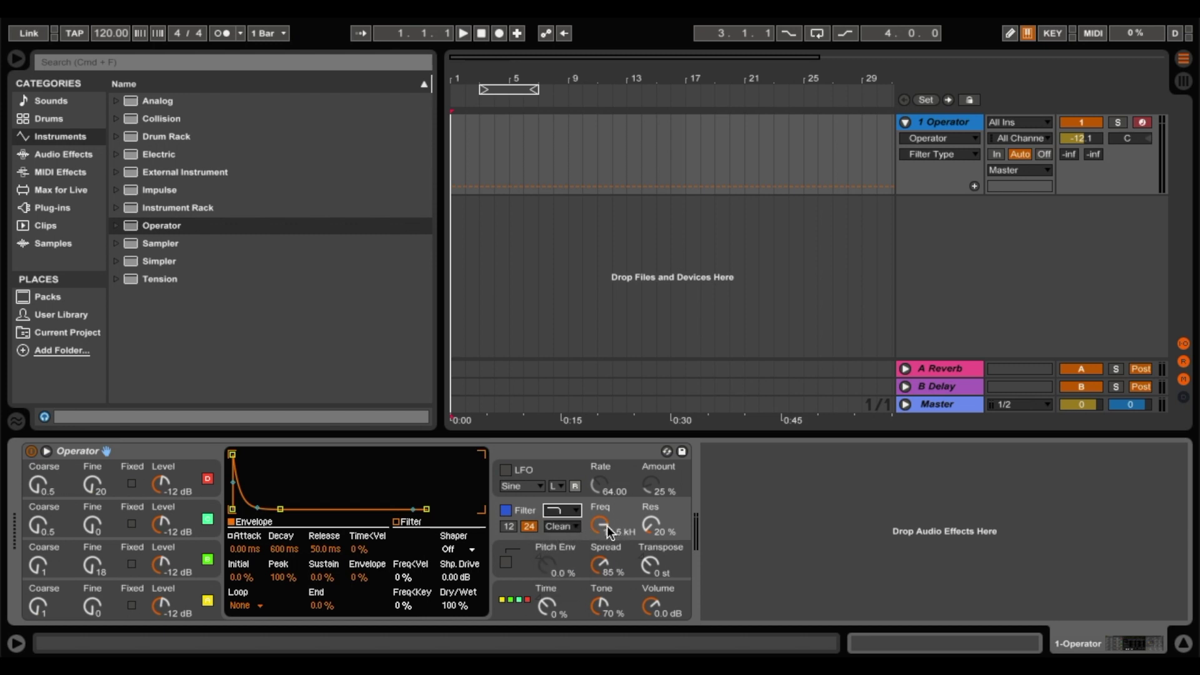
pyautogui.moveTo(606, 526); pyautogui.dragTo(606, 564)
pyautogui.moveTo(643, 528); pyautogui.dragTo(610, 547)
pyautogui.press('a')
pyautogui.moveTo(605, 530)
pyautogui.mouseDown()
pyautogui.moveTo(604, 515)
pyautogui.moveTo(601, 529)
pyautogui.mouseUp()
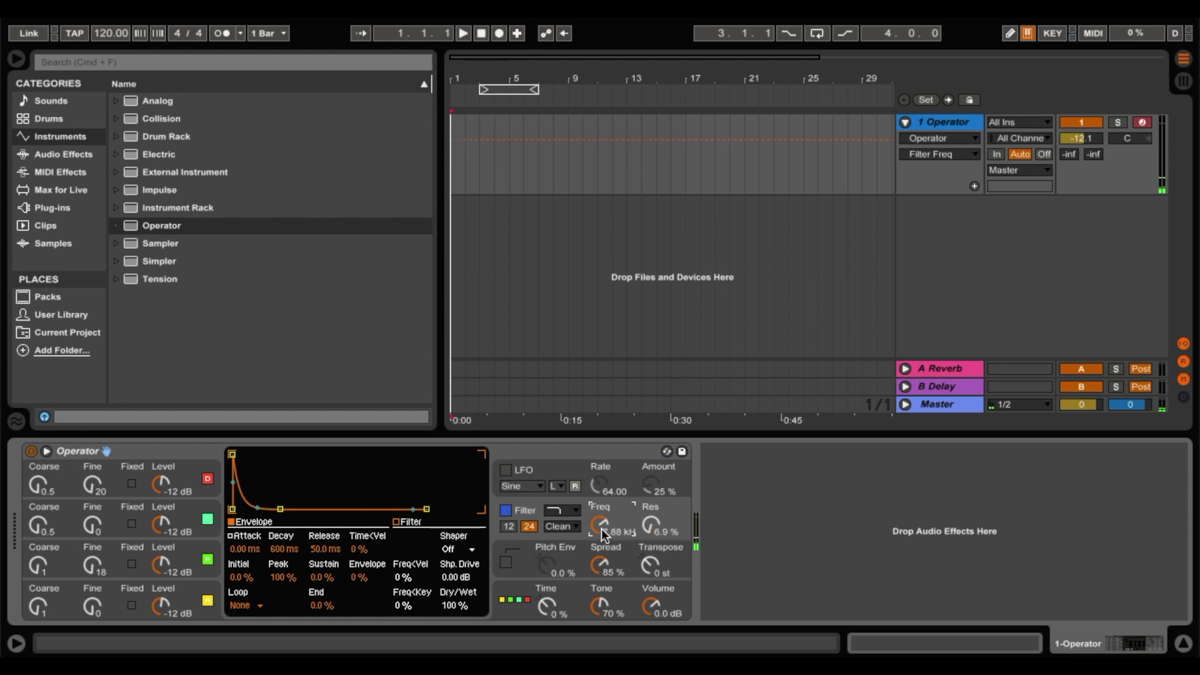